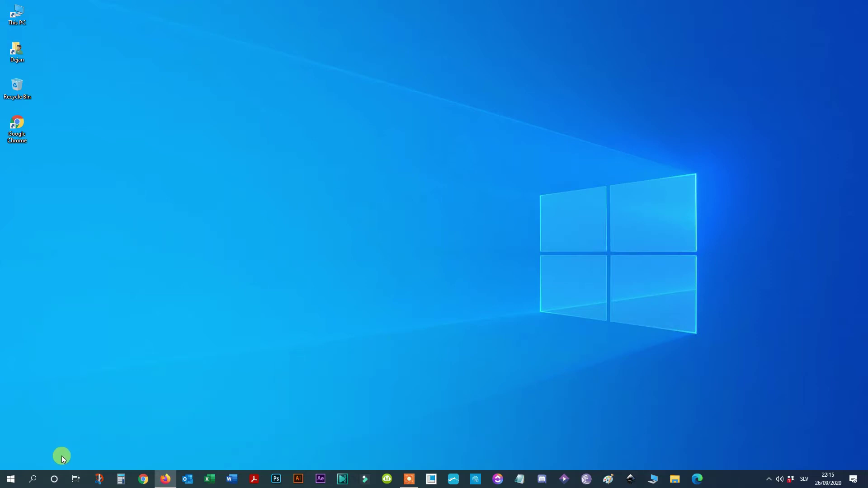
Search Windows for netplwiz and launch it to open the User Accounts dialog
{"action": "left_click", "coordinate": [43, 475]}
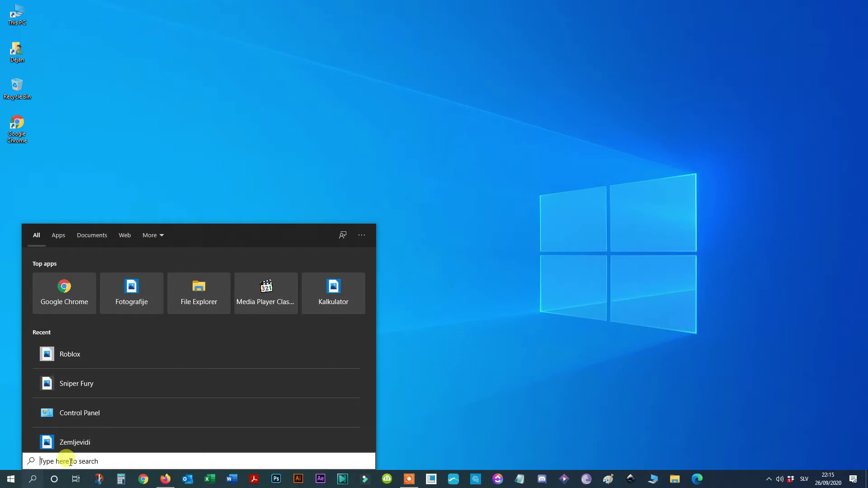
{"action": "type", "text": "net"}
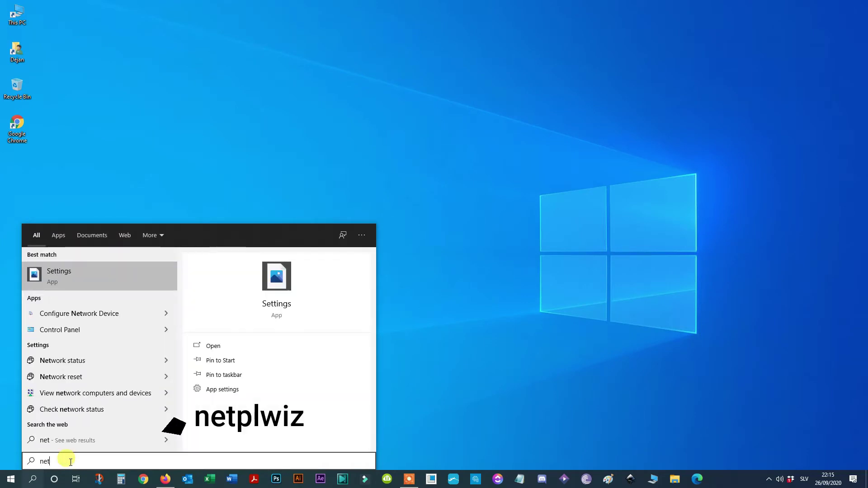
{"action": "type", "text": "plwiz"}
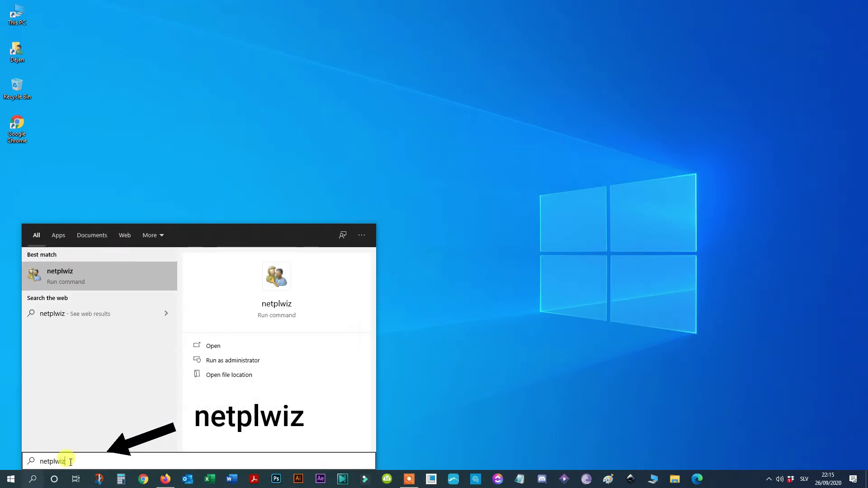
{"action": "left_click", "coordinate": [64, 274]}
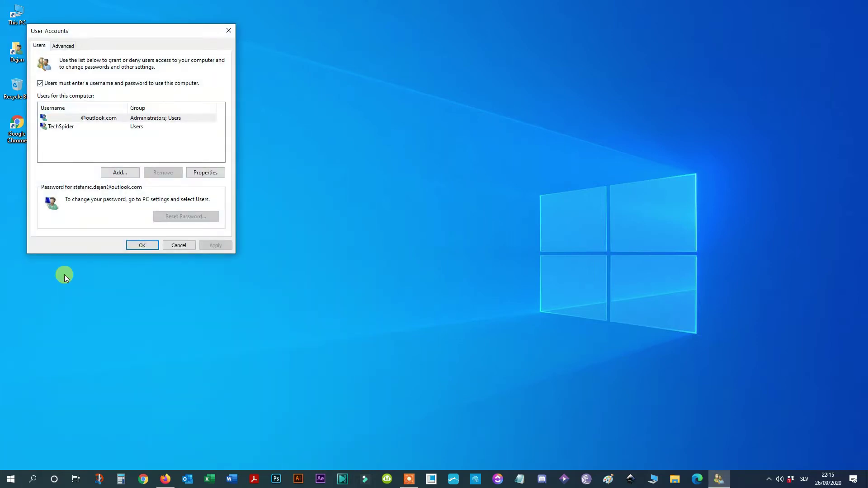
Select the administrator account and untick 'Users must enter a username and password to use this computer'
{"action": "left_click", "coordinate": [57, 127]}
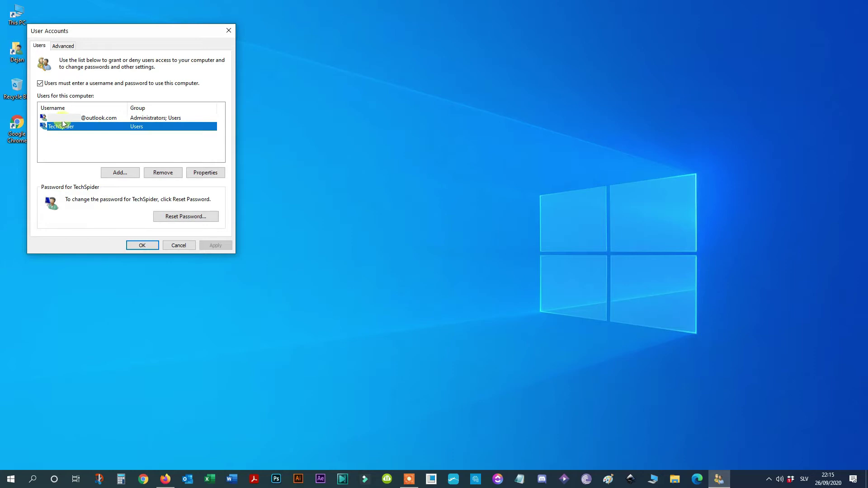
{"action": "left_click", "coordinate": [59, 118]}
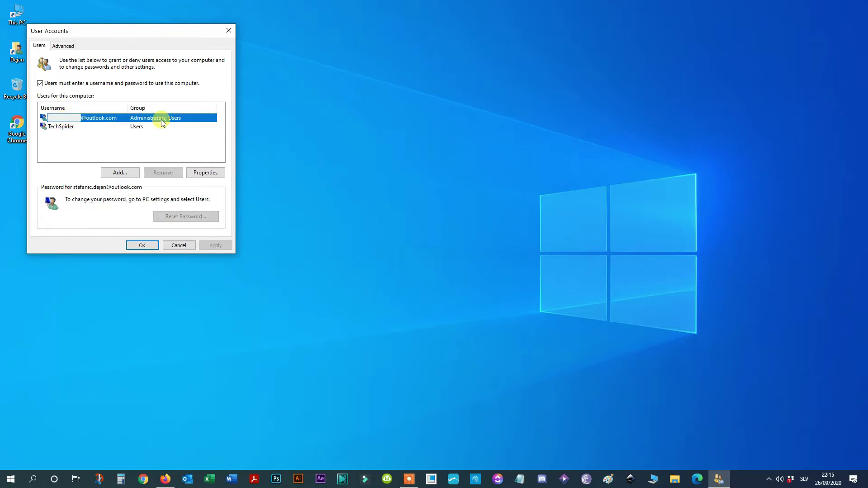
{"action": "left_click", "coordinate": [40, 84]}
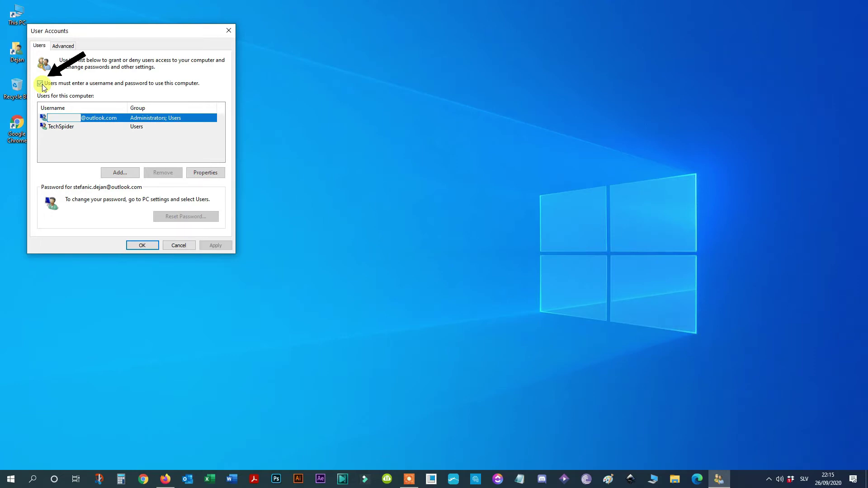
{"action": "left_click", "coordinate": [41, 84]}
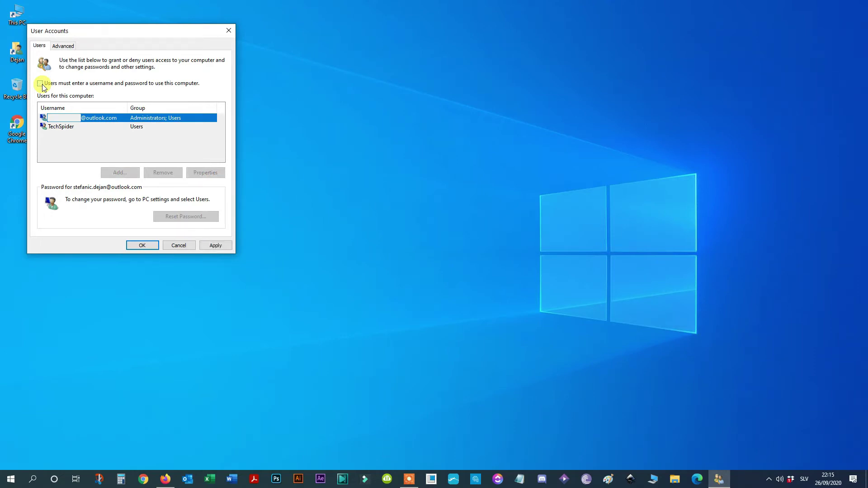
Apply the change and enter the account password in Password and Confirm Password for automatic sign-in
{"action": "left_click", "coordinate": [211, 246]}
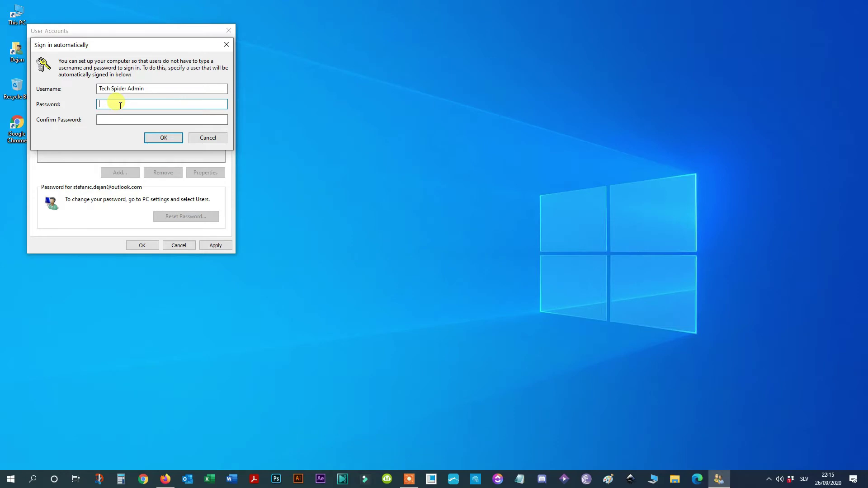
{"action": "key", "text": "Caps_Lock"}
{"action": "type", "text": "123"}
{"action": "type", "text": "456789012345"}
{"action": "key", "text": "Tab"}
{"action": "type", "text": "123456789012345"}
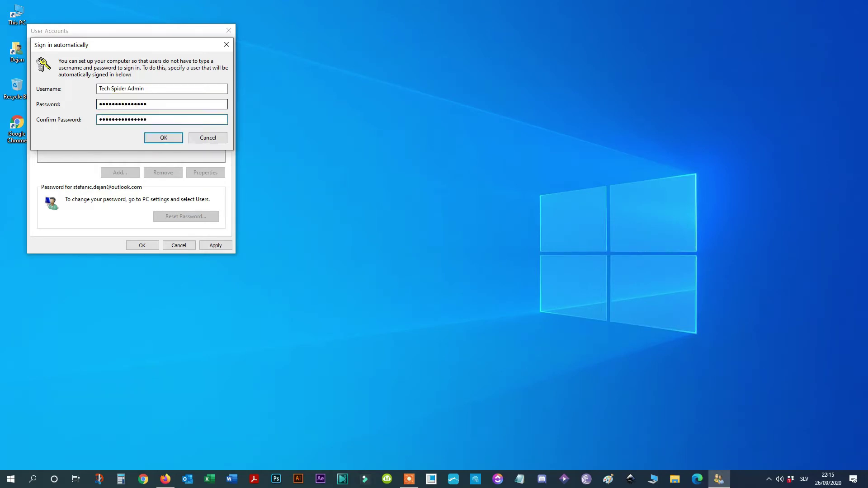
{"action": "left_click", "coordinate": [166, 140]}
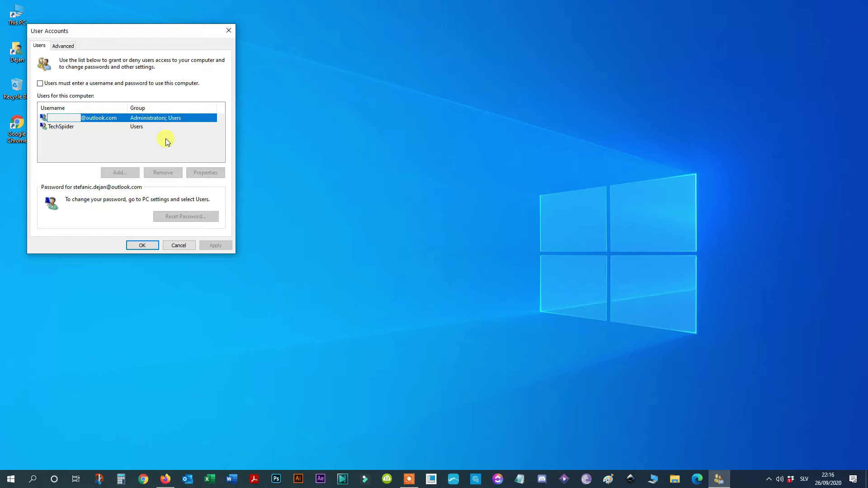
Close User Accounts with OK and bring up the Start menu
{"action": "left_click", "coordinate": [147, 246]}
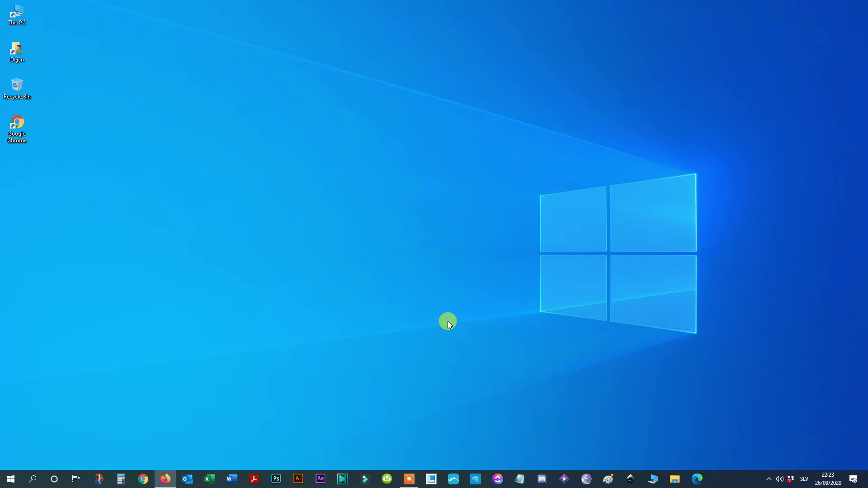
{"action": "left_click", "coordinate": [11, 479]}
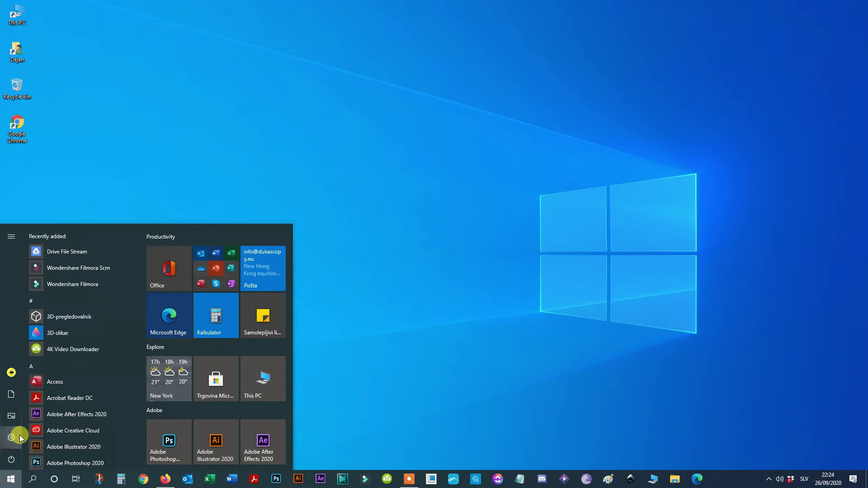
In Settings > Accounts, choose 'Sign in with a local account instead'
{"action": "mouse_move", "coordinate": [18, 438]}
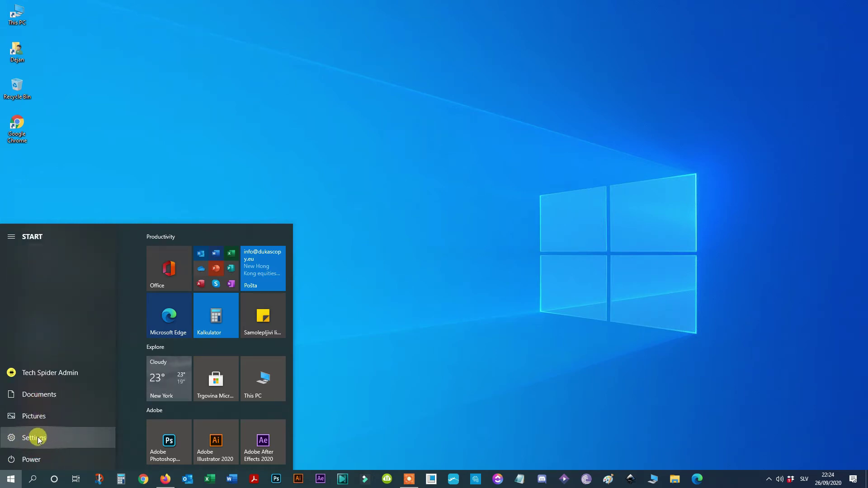
{"action": "left_click", "coordinate": [34, 437]}
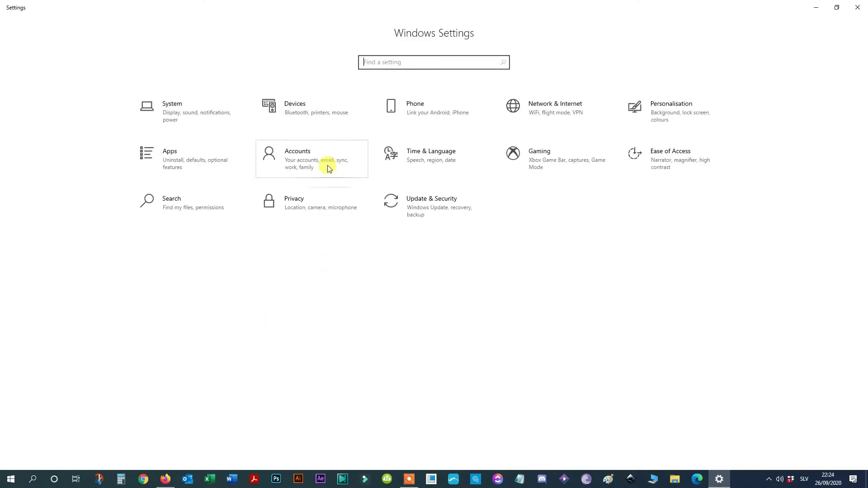
{"action": "left_click", "coordinate": [311, 163]}
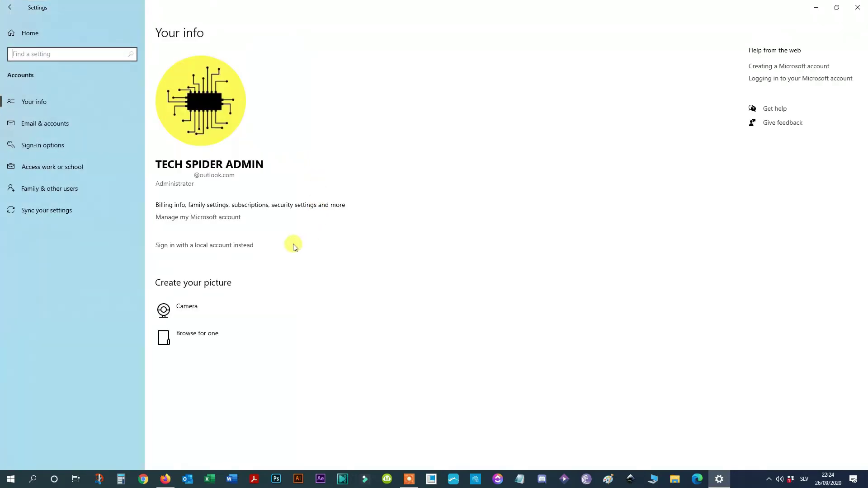
{"action": "left_click", "coordinate": [239, 245]}
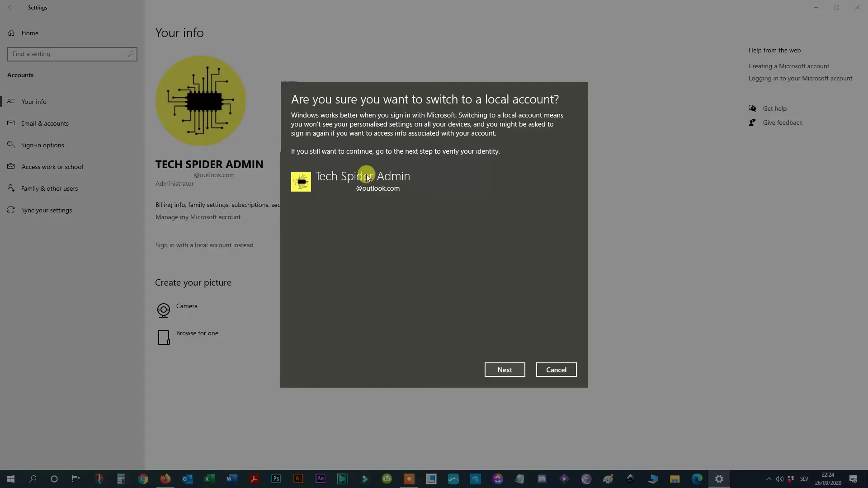
Verify identity with the PIN and continue with New password, Confirm and Hint left blank
{"action": "left_click", "coordinate": [508, 370]}
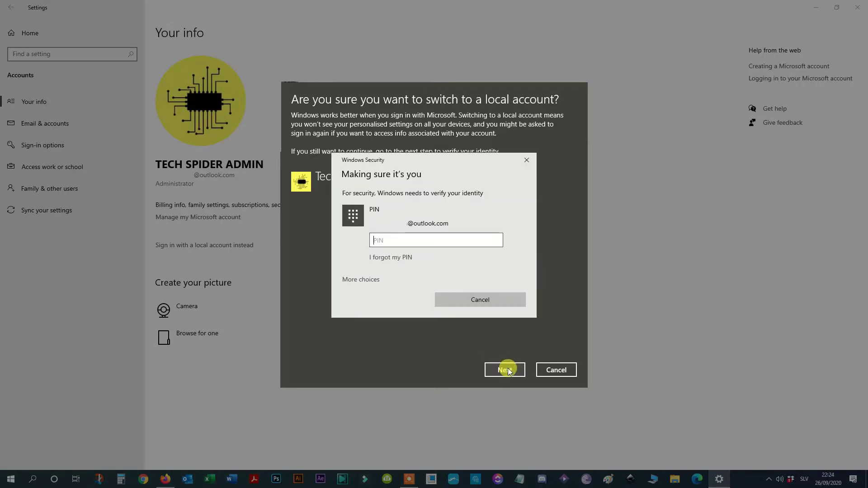
{"action": "left_click", "coordinate": [416, 238]}
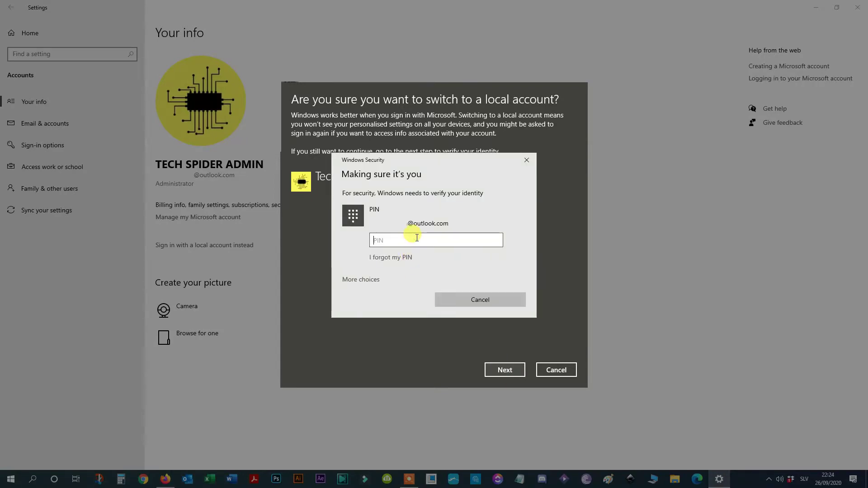
{"action": "type", "text": "11"}
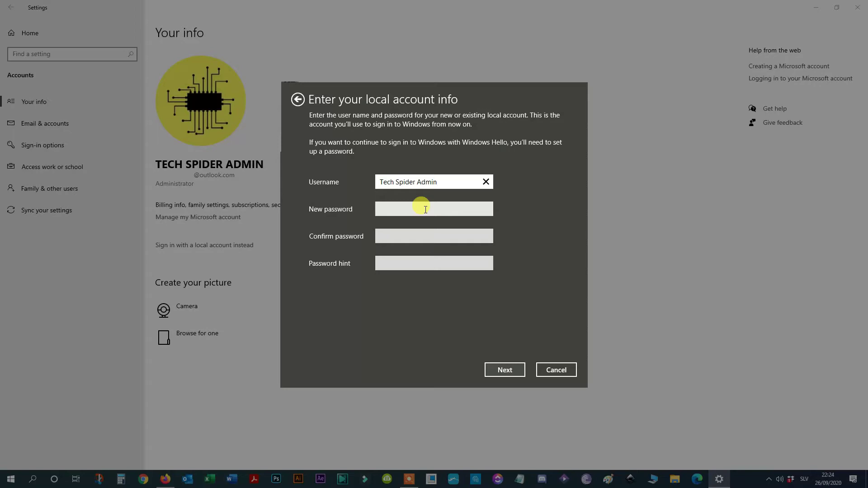
{"action": "left_click", "coordinate": [425, 210]}
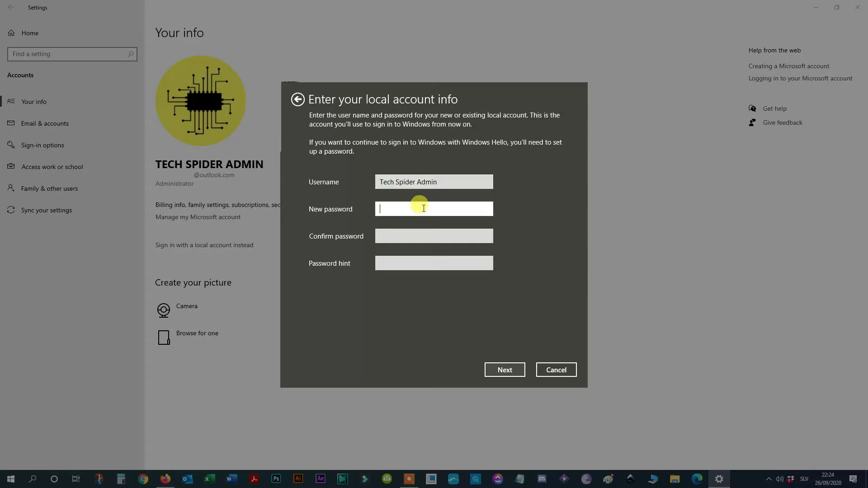
{"action": "left_click", "coordinate": [436, 264]}
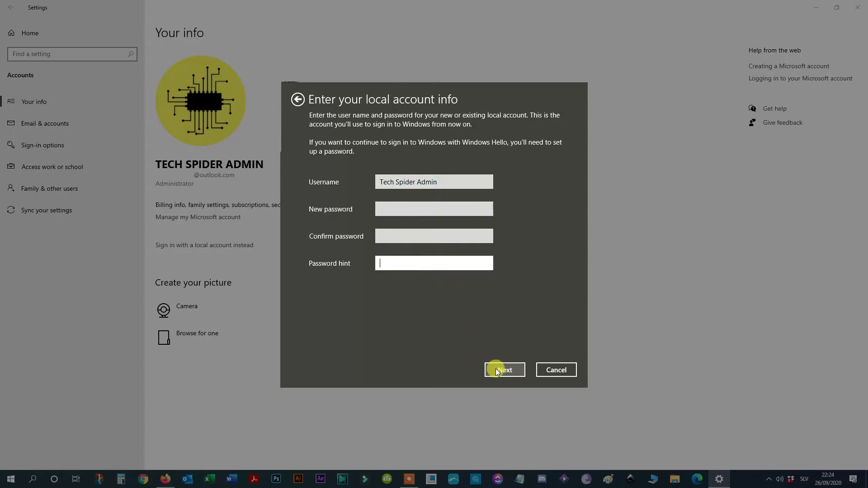
{"action": "left_click", "coordinate": [502, 369]}
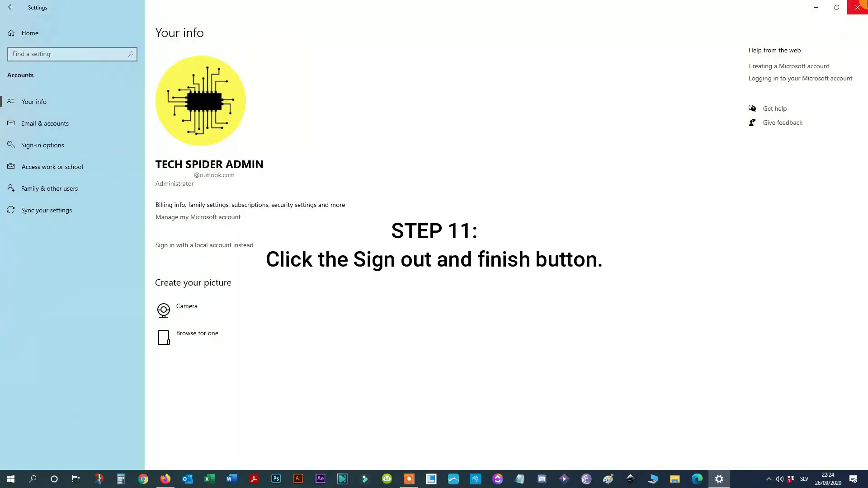
Close the Settings window, then reopen Windows Settings from the Start menu
{"action": "left_click", "coordinate": [861, 11]}
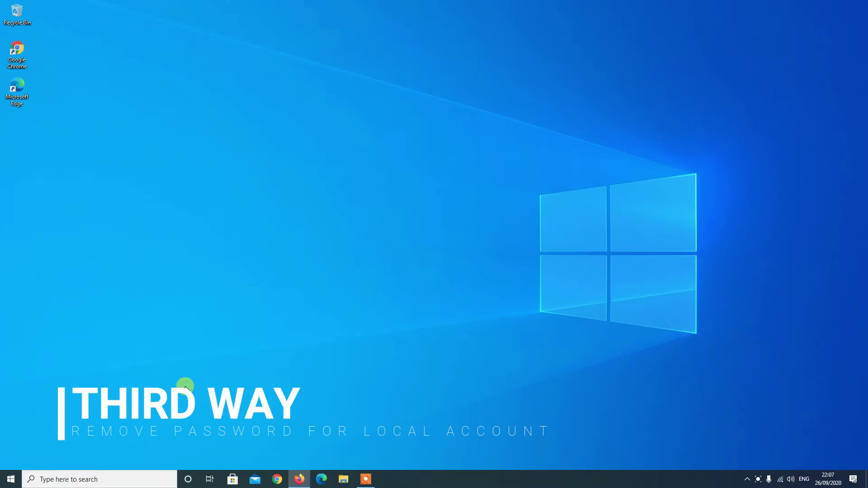
{"action": "left_click", "coordinate": [10, 480]}
{"action": "mouse_move", "coordinate": [12, 437]}
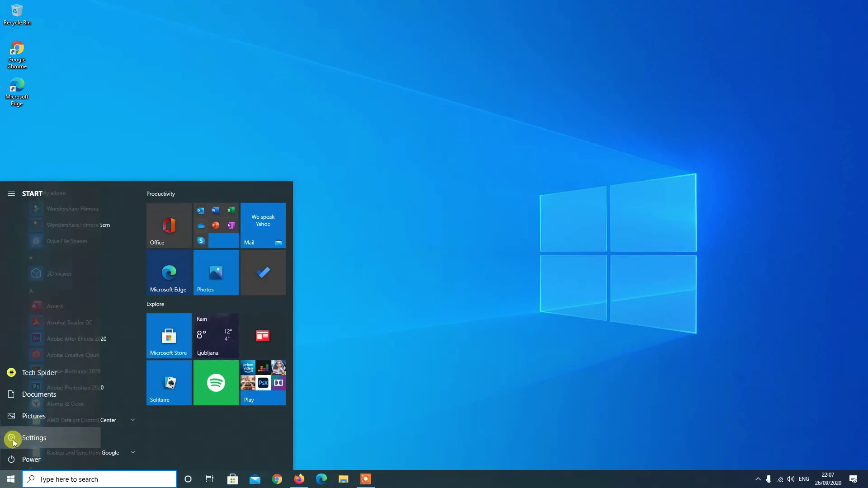
{"action": "left_click", "coordinate": [31, 441]}
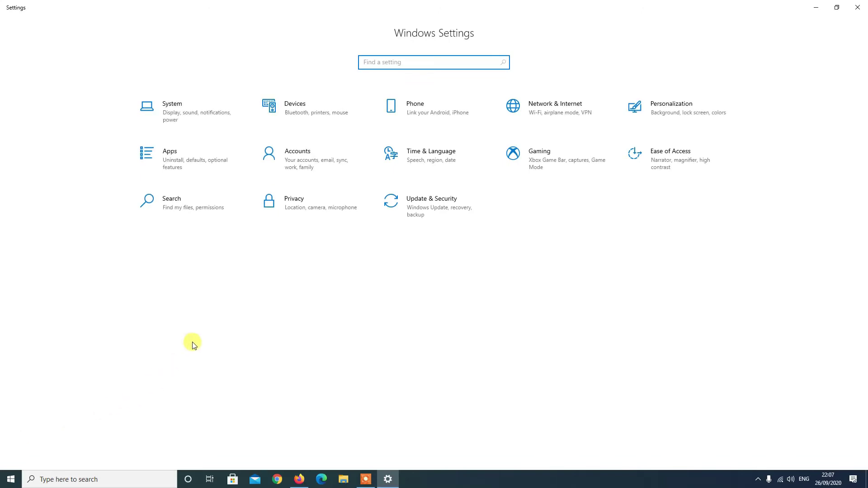
Go to Accounts > Sign-in options and expand the Password entry
{"action": "left_click", "coordinate": [303, 158]}
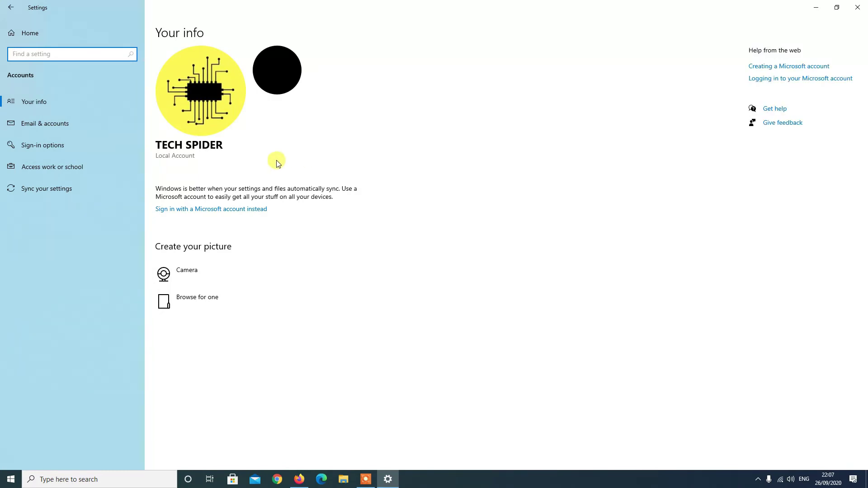
{"action": "left_click", "coordinate": [62, 146]}
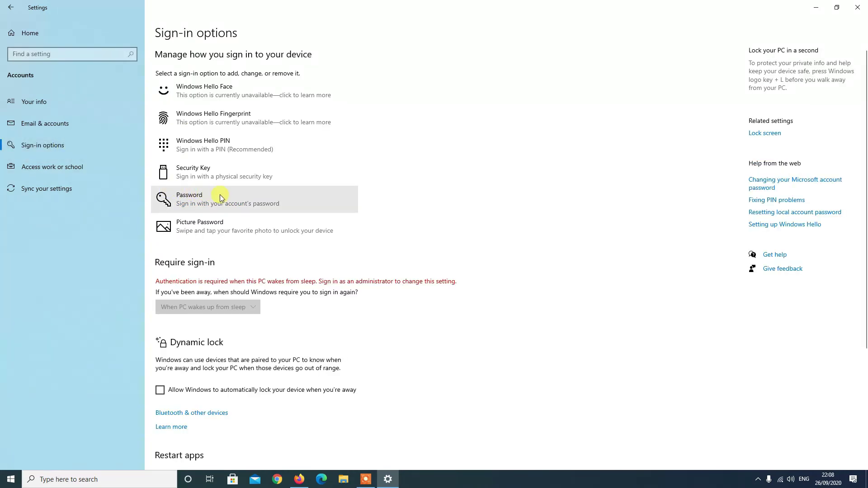
{"action": "left_click", "coordinate": [192, 196]}
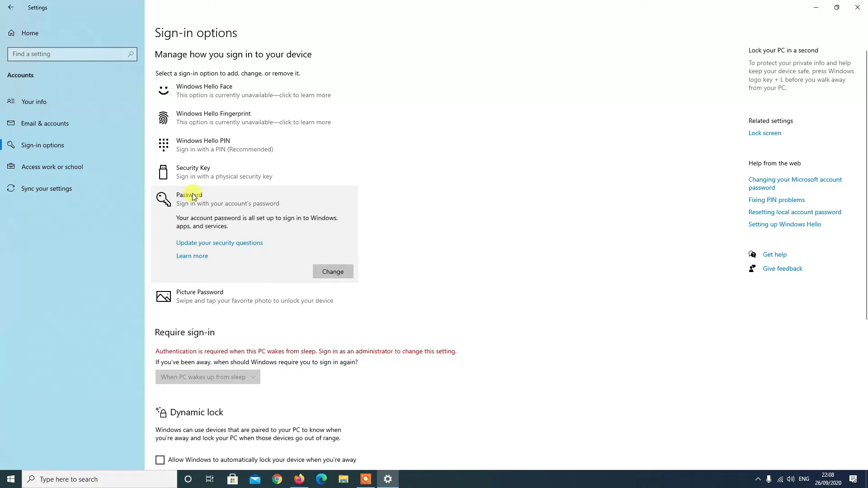
Start changing the password and paste the current account password to continue
{"action": "left_click", "coordinate": [332, 272]}
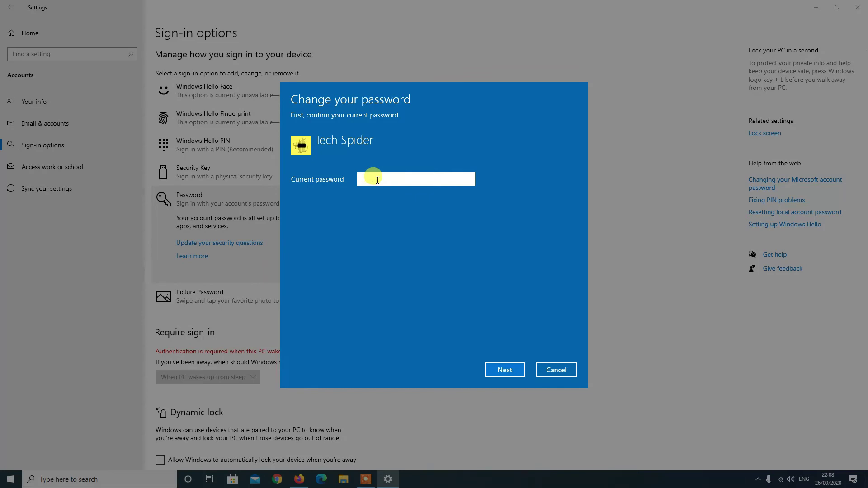
{"action": "key", "text": "ctrl+v"}
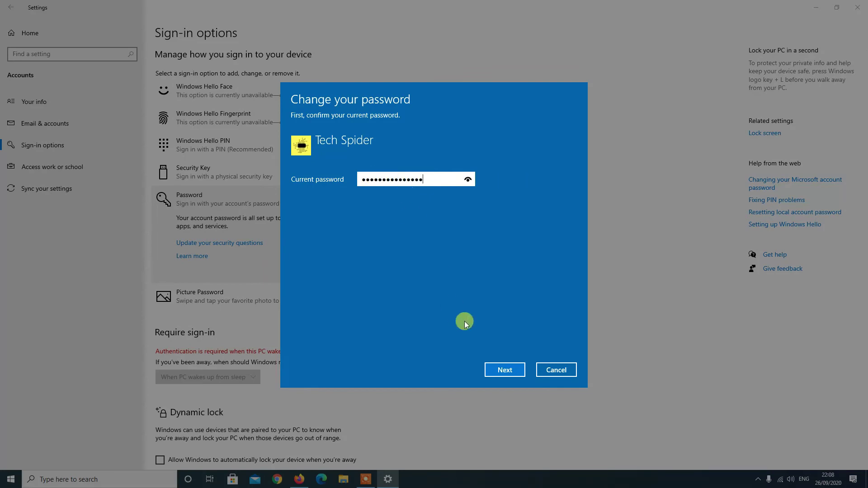
{"action": "left_click", "coordinate": [505, 370]}
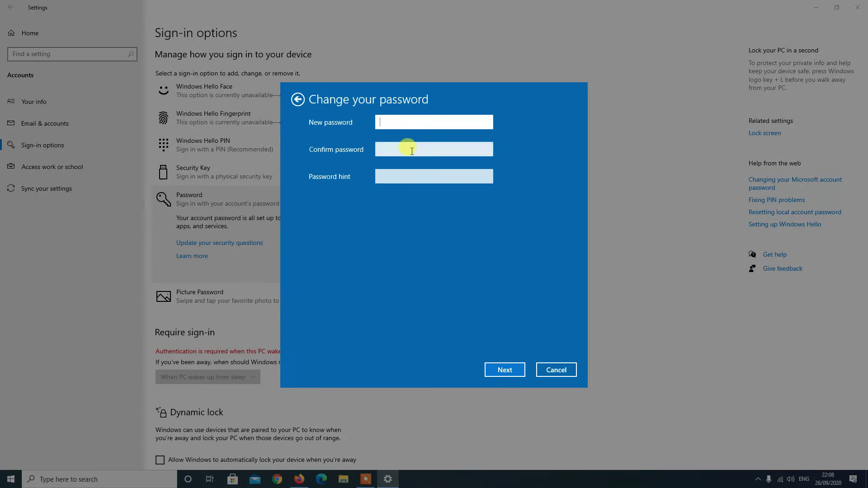
Save blank new password, confirm and hint fields, finish, and close Settings
{"action": "left_click", "coordinate": [408, 146]}
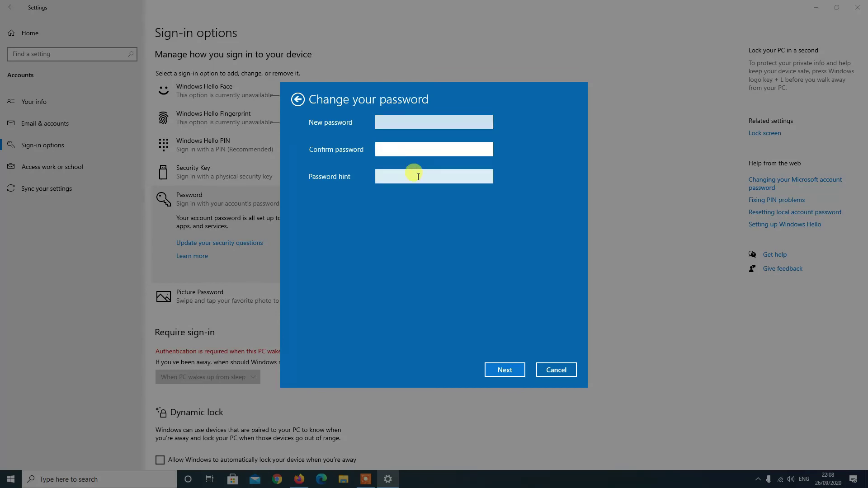
{"action": "left_click", "coordinate": [414, 172]}
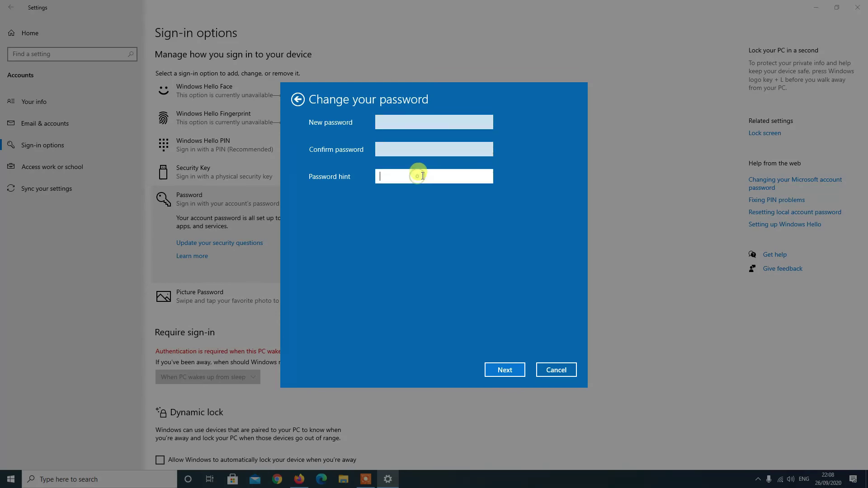
{"action": "left_click", "coordinate": [508, 372]}
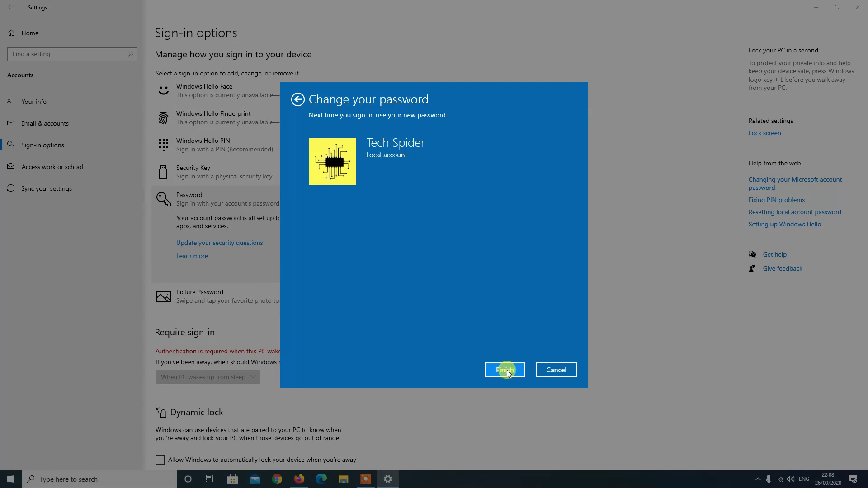
{"action": "left_click", "coordinate": [506, 370]}
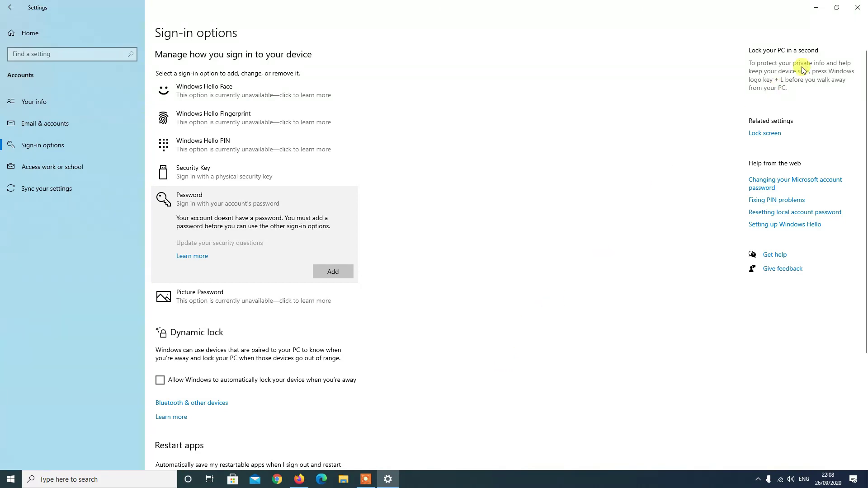
{"action": "left_click", "coordinate": [858, 10]}
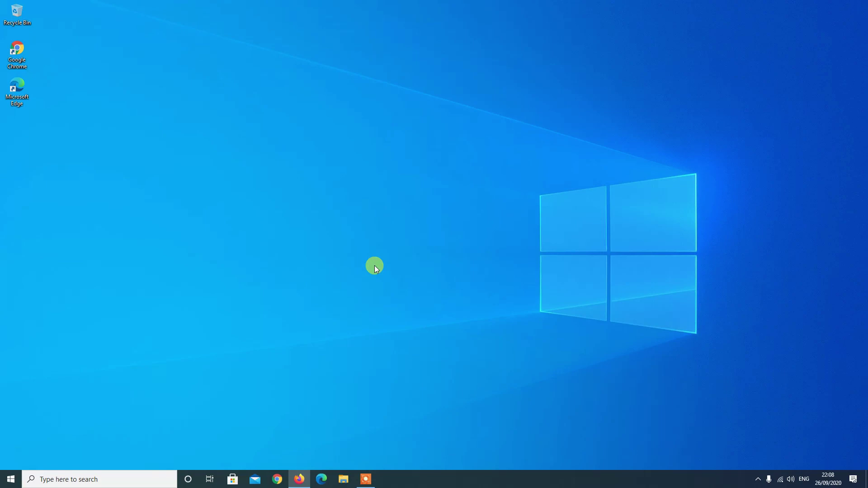